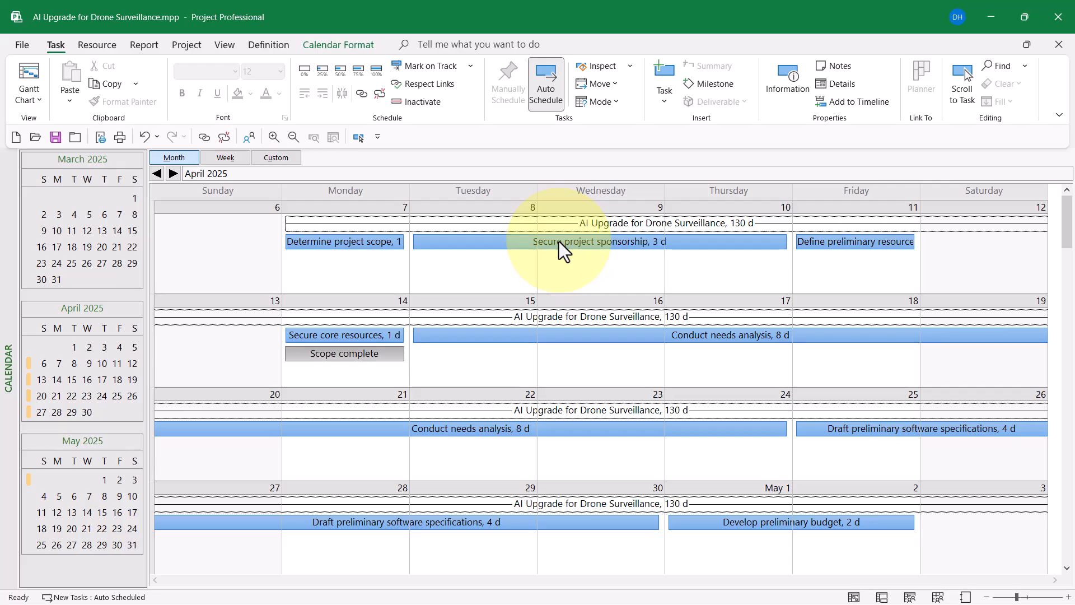
- Turn off Project Summary Task in Calendar Format to remove the weekly summary bars
{"action": "mouse_move", "coordinate": [559, 242]}
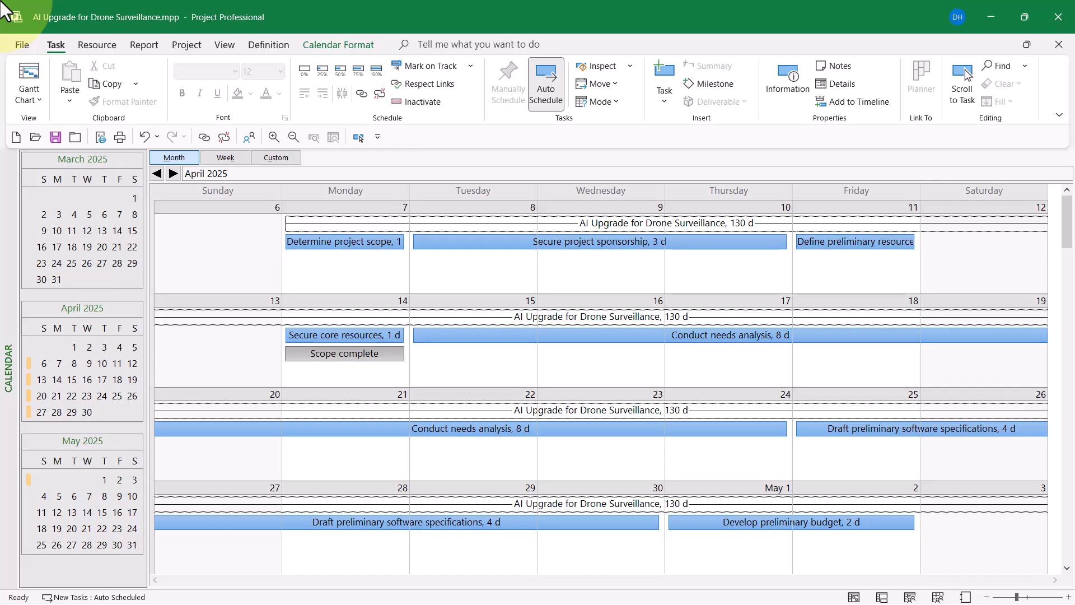
{"action": "left_click", "coordinate": [338, 41]}
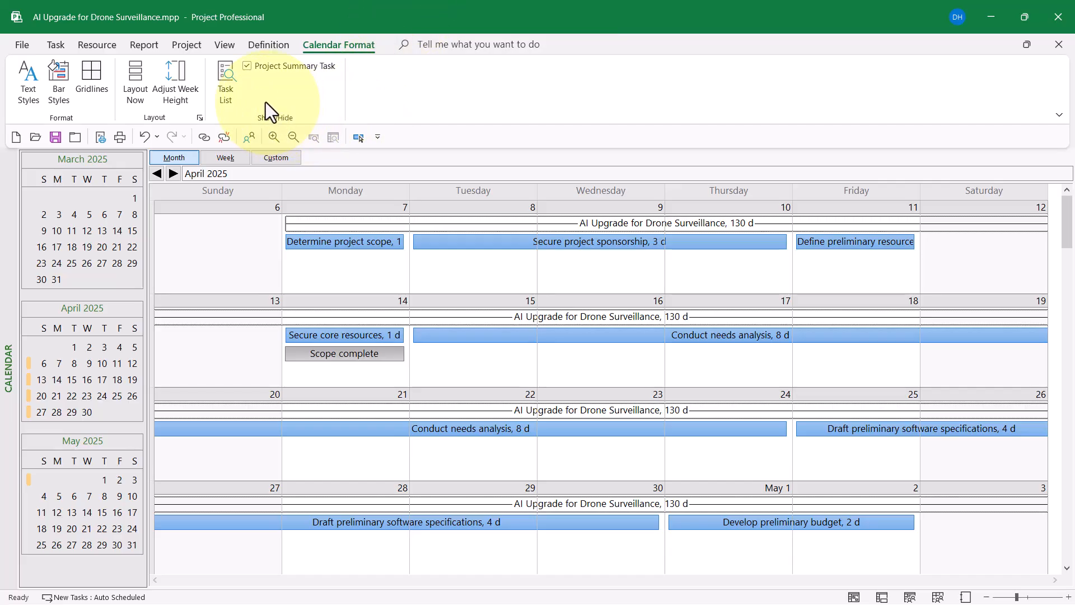
{"action": "left_click", "coordinate": [247, 67]}
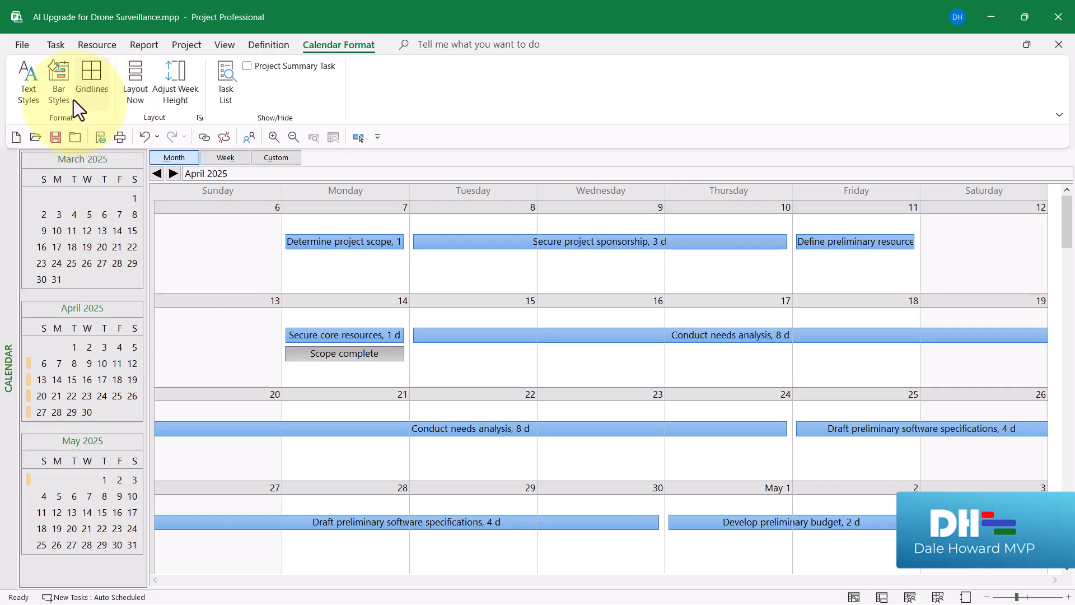
- In Bar Styles, review the Critical and Milestone styles, then return to Noncritical
{"action": "left_click", "coordinate": [58, 68]}
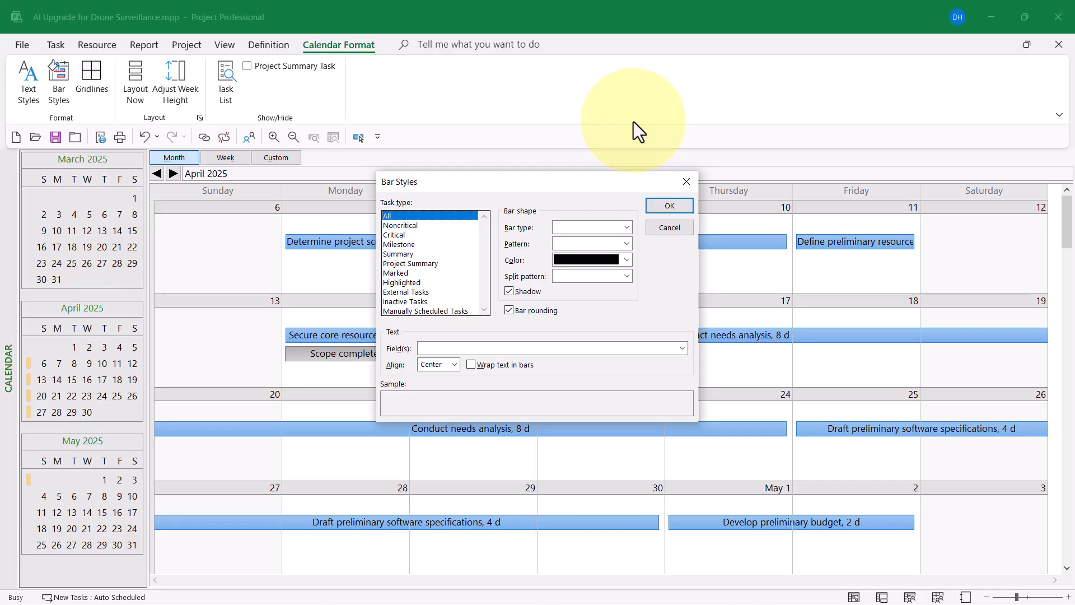
{"action": "left_click", "coordinate": [417, 226]}
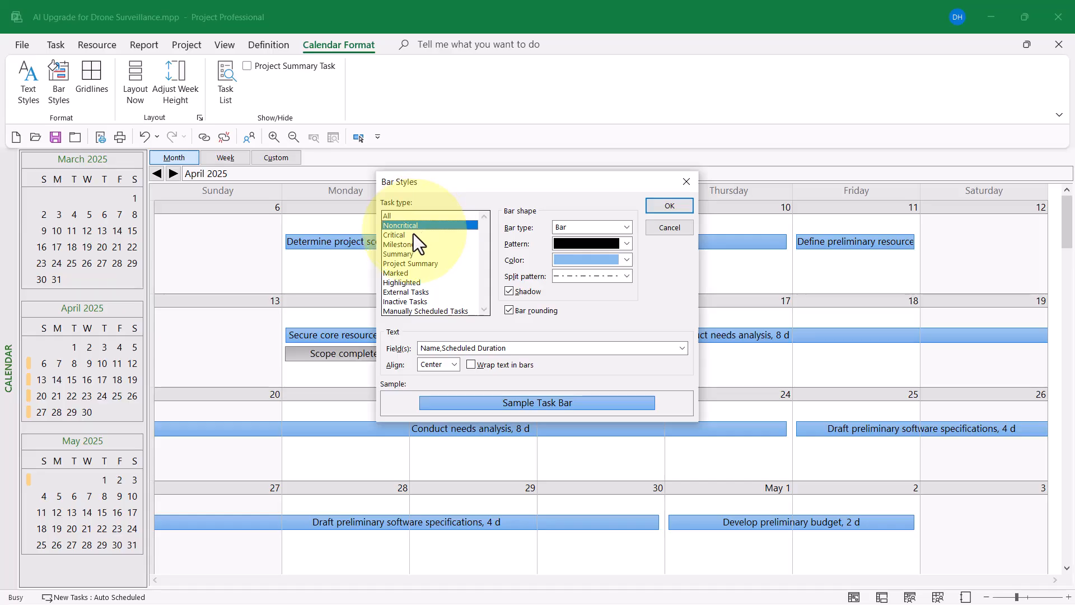
{"action": "left_click", "coordinate": [412, 235]}
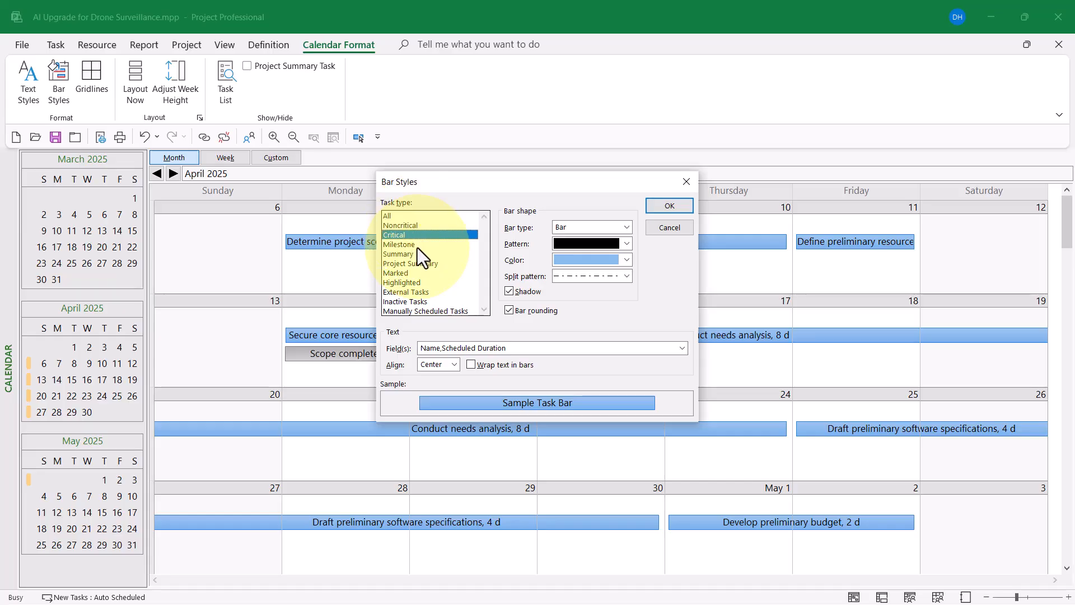
{"action": "left_click", "coordinate": [418, 246]}
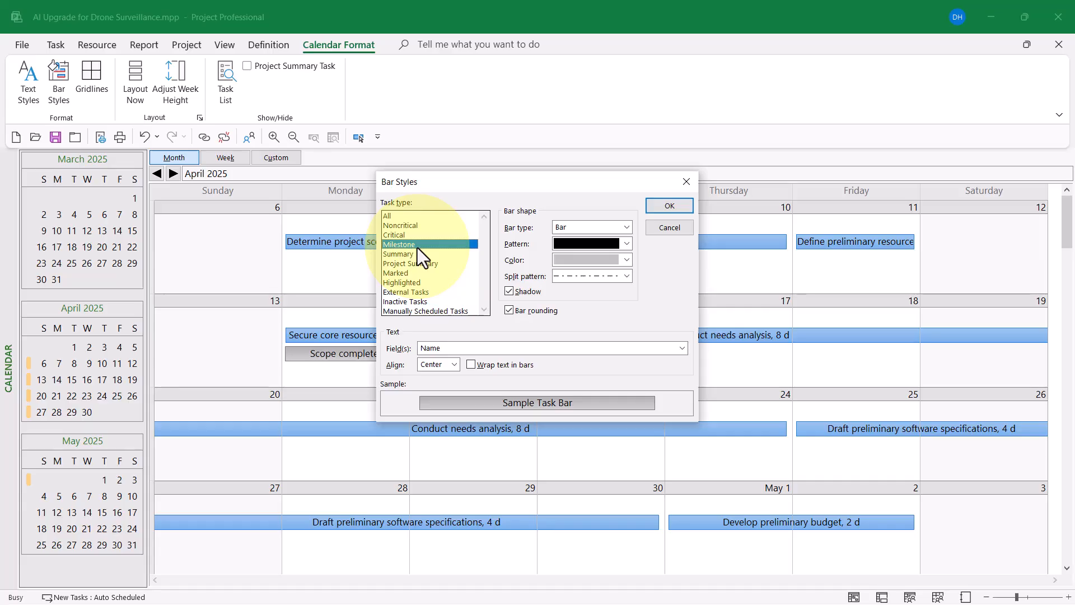
{"action": "left_click", "coordinate": [416, 226]}
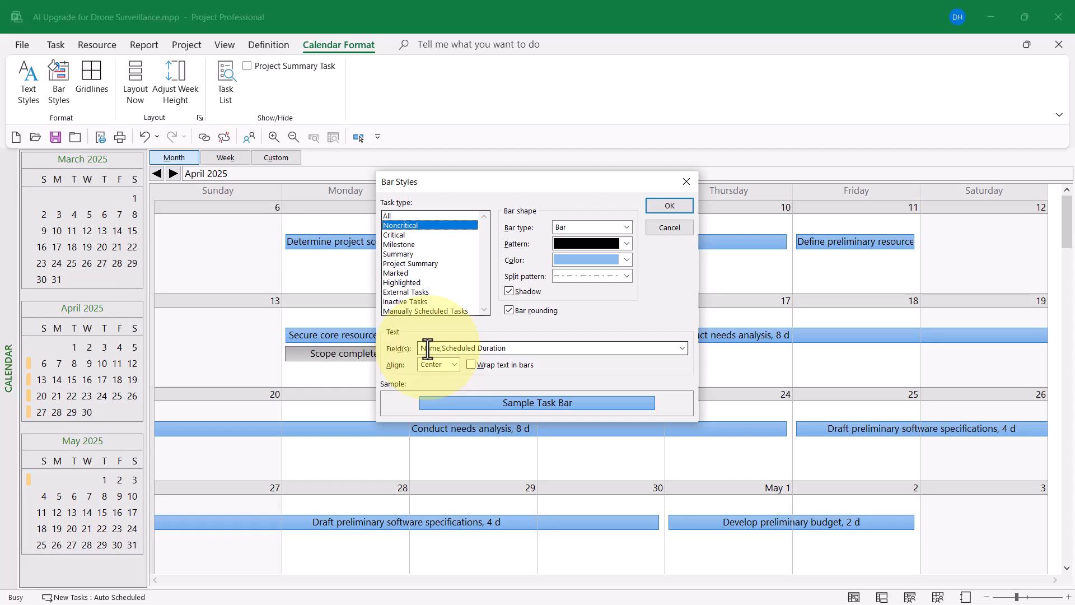
- Add Resource Names to the Noncritical bar text fields alongside Name
{"action": "left_click", "coordinate": [683, 348]}
{"action": "scroll", "coordinate": [689, 407], "scroll_direction": "down", "scroll_amount": 20}
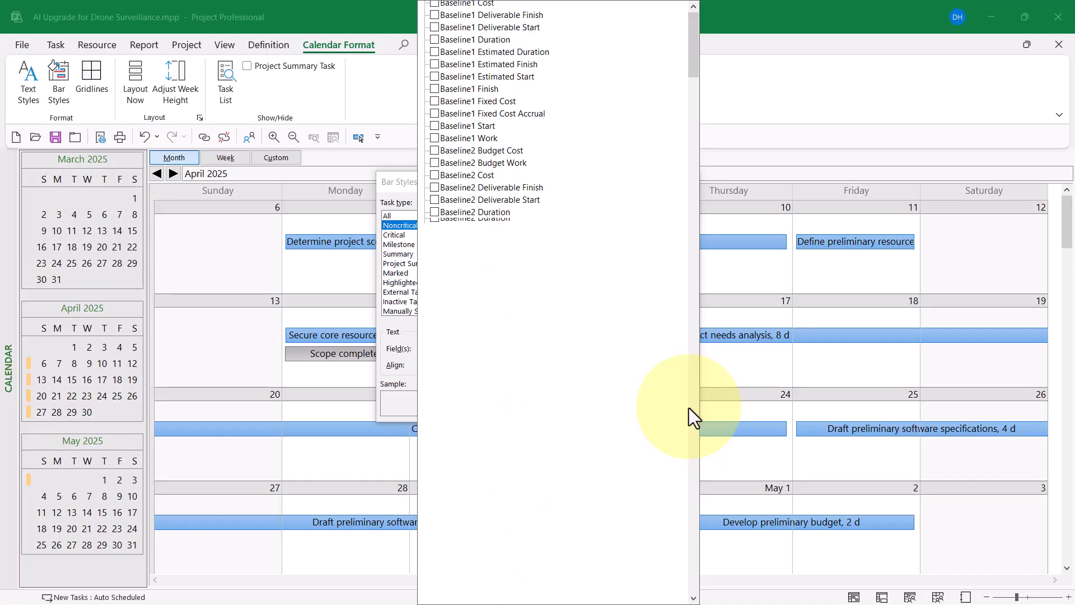
{"action": "scroll", "coordinate": [691, 407], "scroll_direction": "down", "scroll_amount": 20}
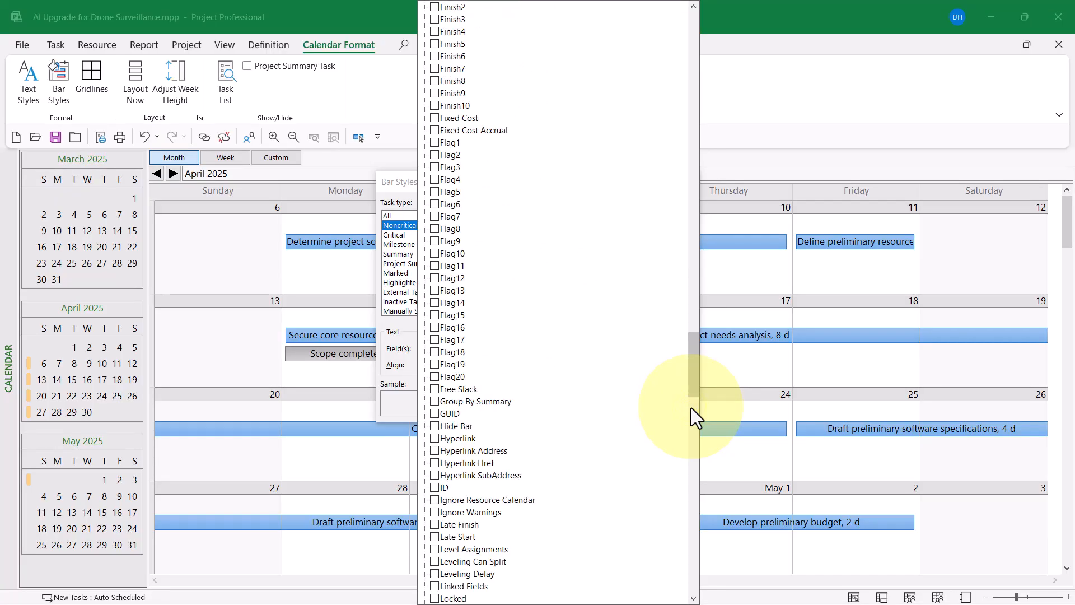
{"action": "left_click_drag", "start_coordinate": [694, 358], "coordinate": [695, 468]}
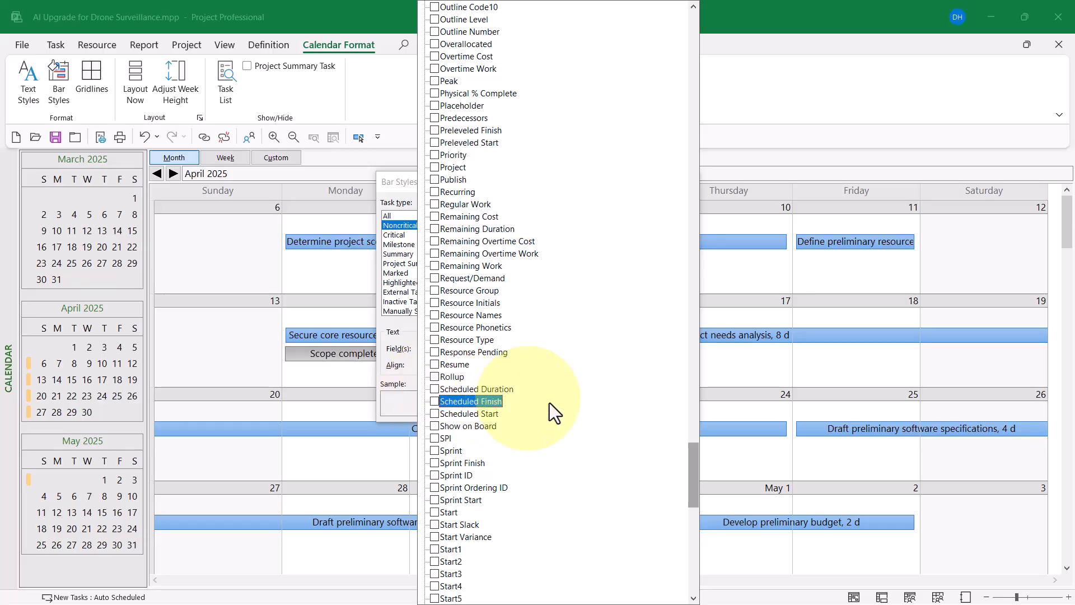
{"action": "left_click_drag", "start_coordinate": [695, 469], "coordinate": [695, 457]}
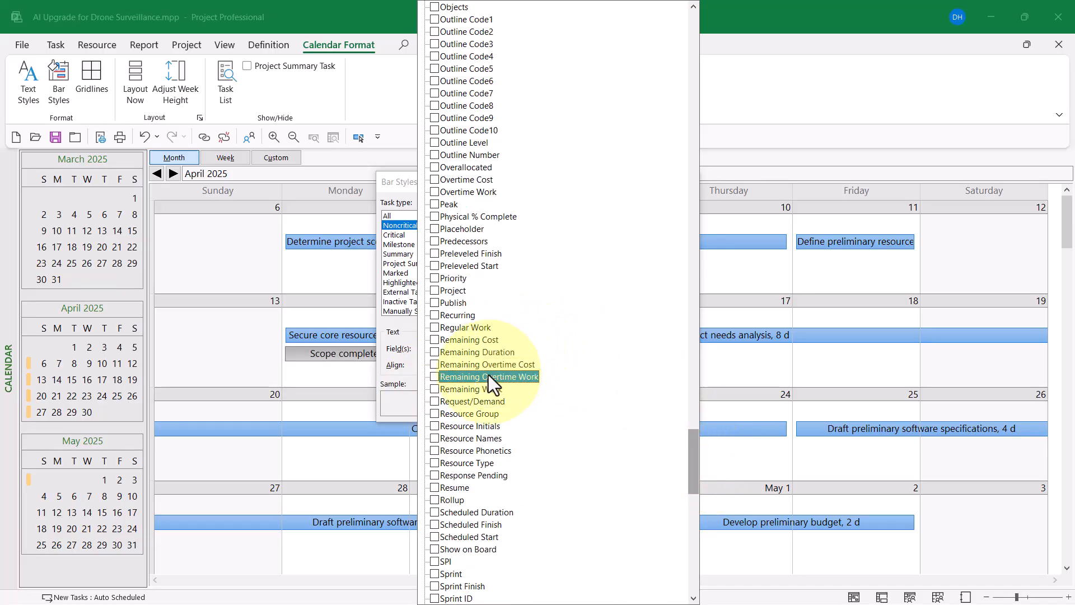
{"action": "left_click", "coordinate": [436, 436]}
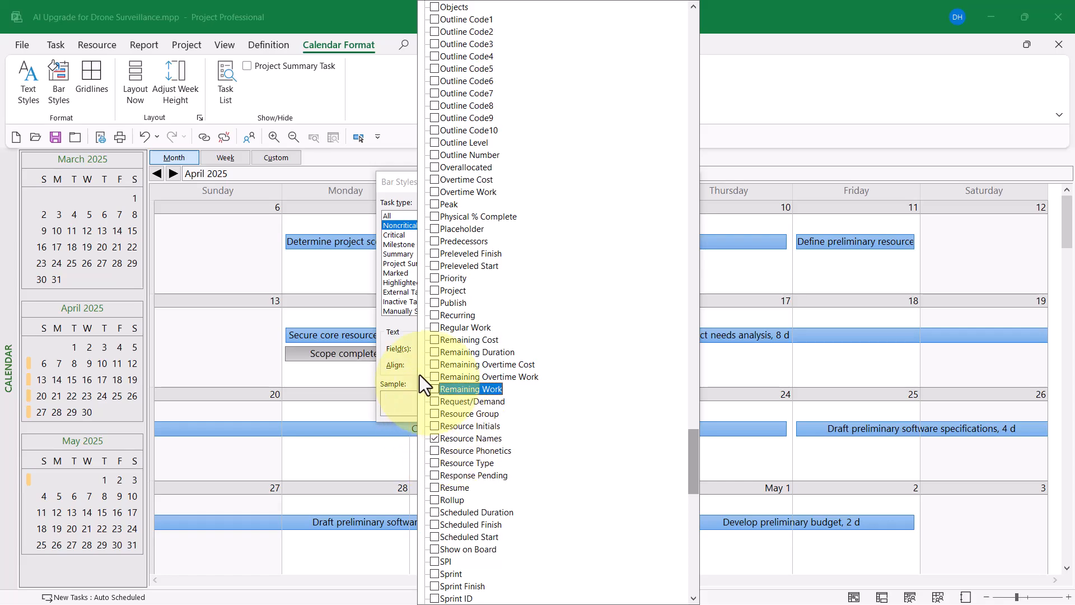
{"action": "left_click", "coordinate": [392, 332]}
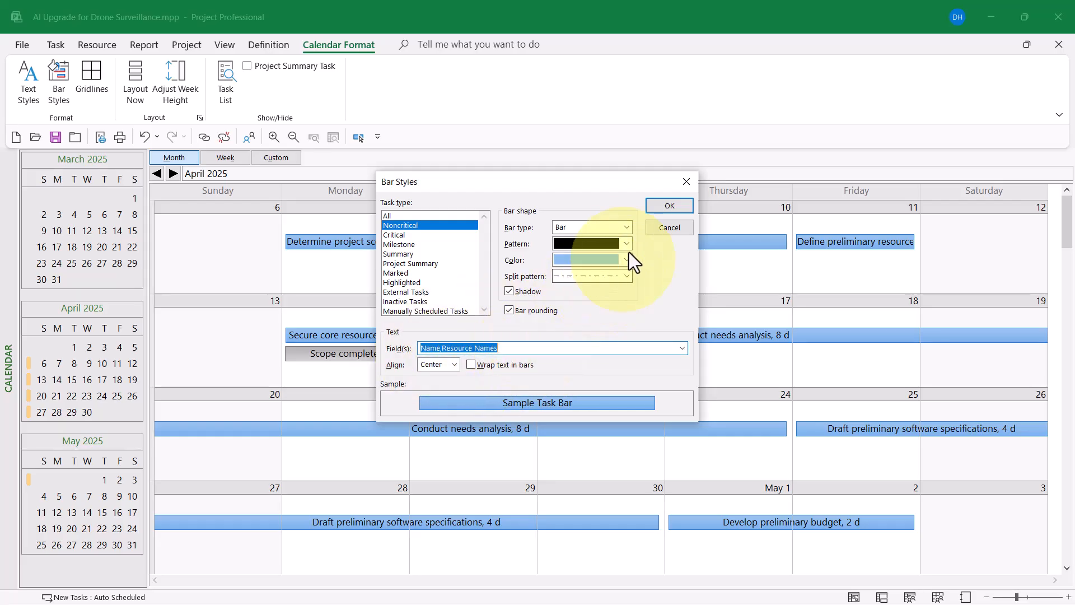
- Apply the Name,Resource Names bar labels to the calendar and reopen Bar Styles
{"action": "left_click", "coordinate": [661, 206]}
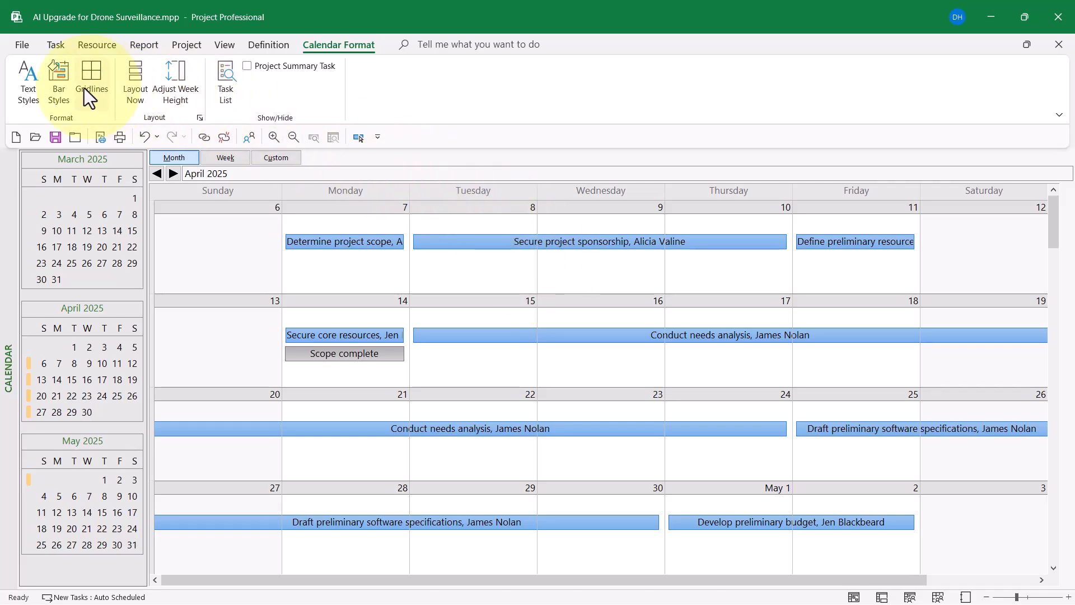
{"action": "left_click", "coordinate": [55, 72]}
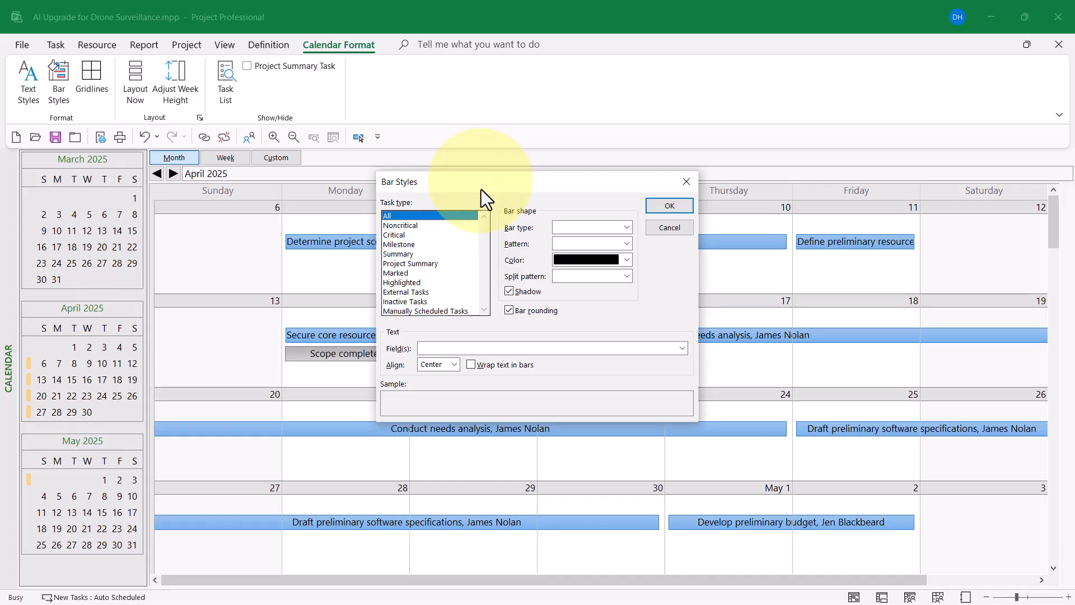
- Change the Noncritical bar text fields to 'Resource Names,Name' and apply
{"action": "left_click", "coordinate": [414, 225]}
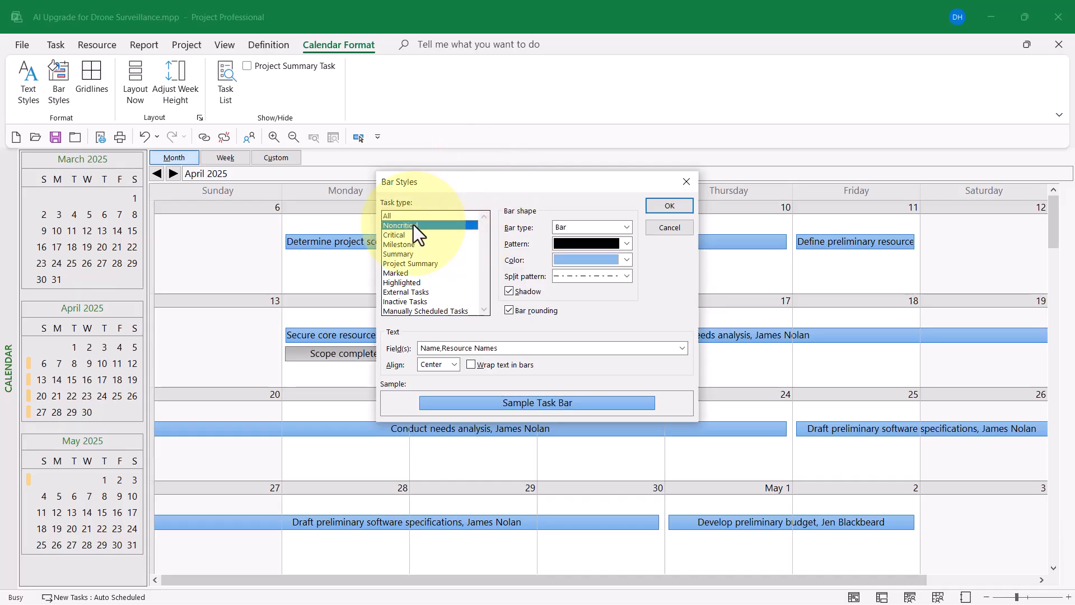
{"action": "left_click", "coordinate": [533, 348]}
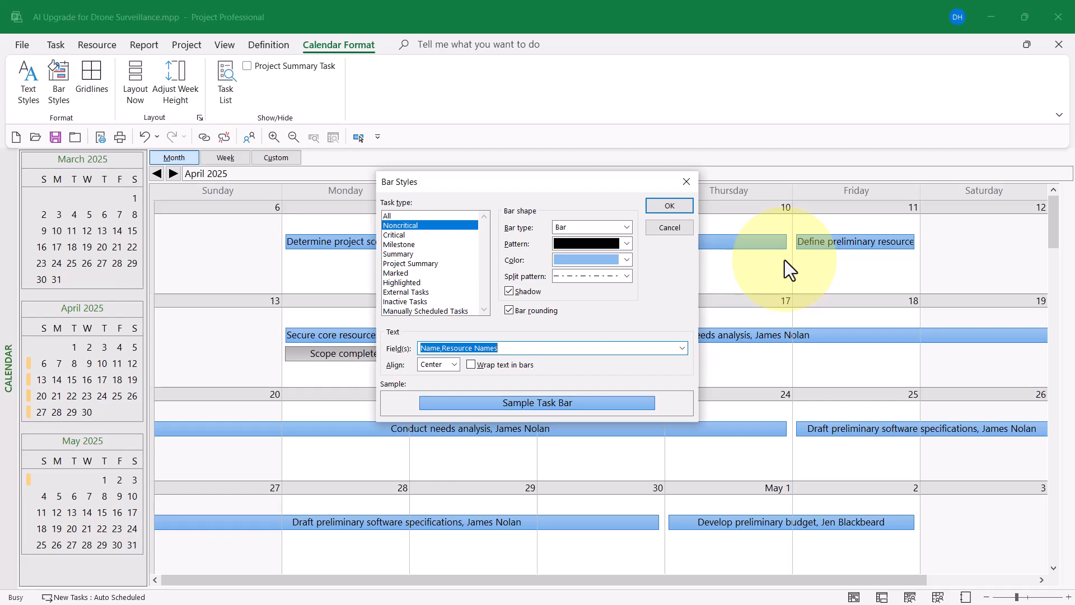
{"action": "type", "text": "Resource Names,Name"}
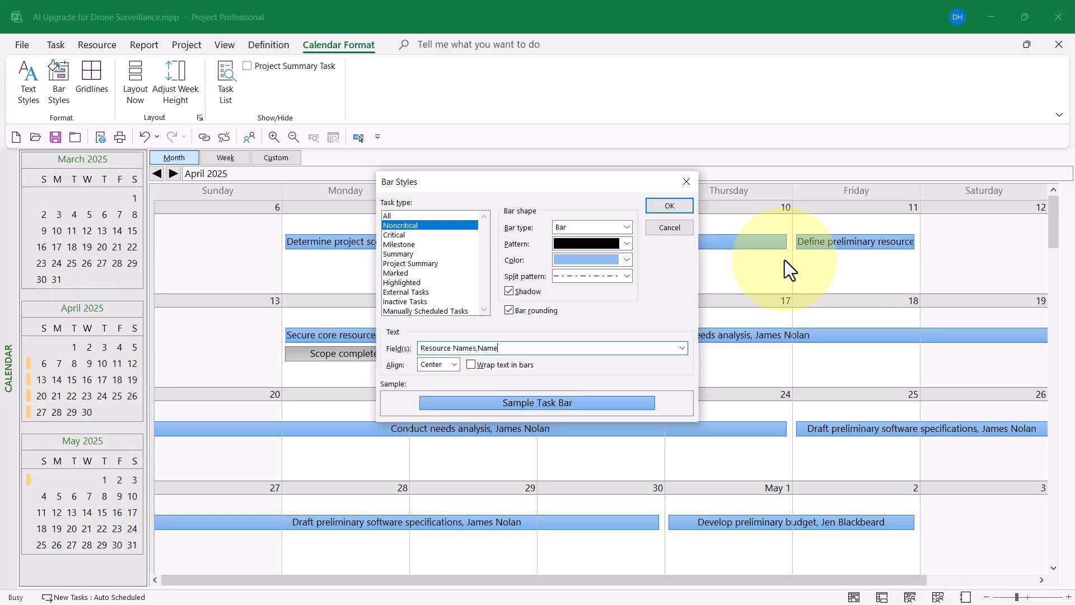
{"action": "left_click", "coordinate": [670, 202]}
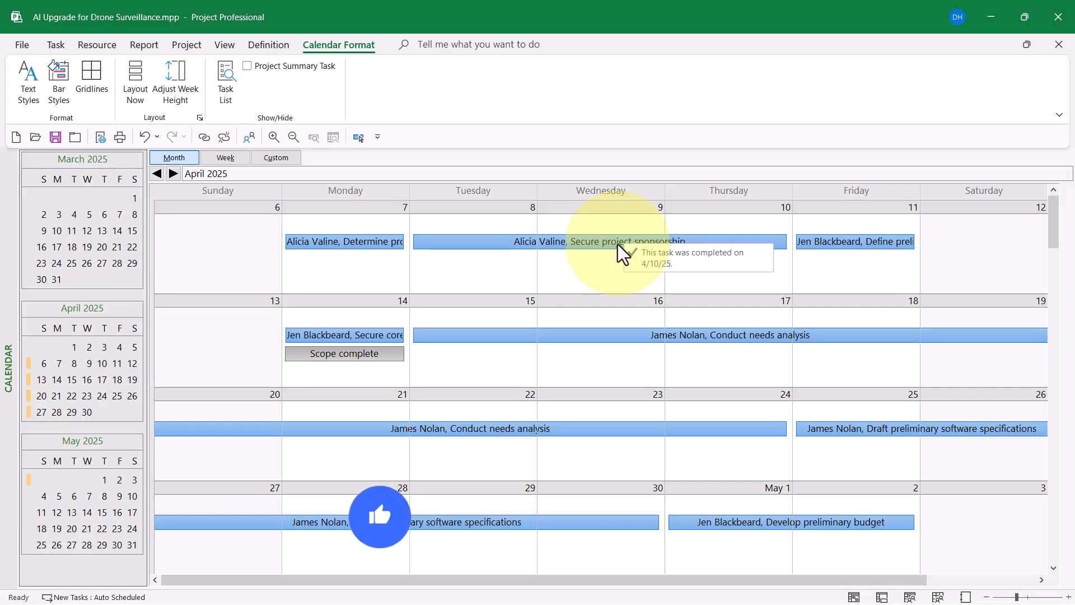
- Set the Critical task bar text fields to 'Resource Names,Name' in Bar Styles
{"action": "left_click", "coordinate": [51, 75]}
{"action": "left_click", "coordinate": [396, 235]}
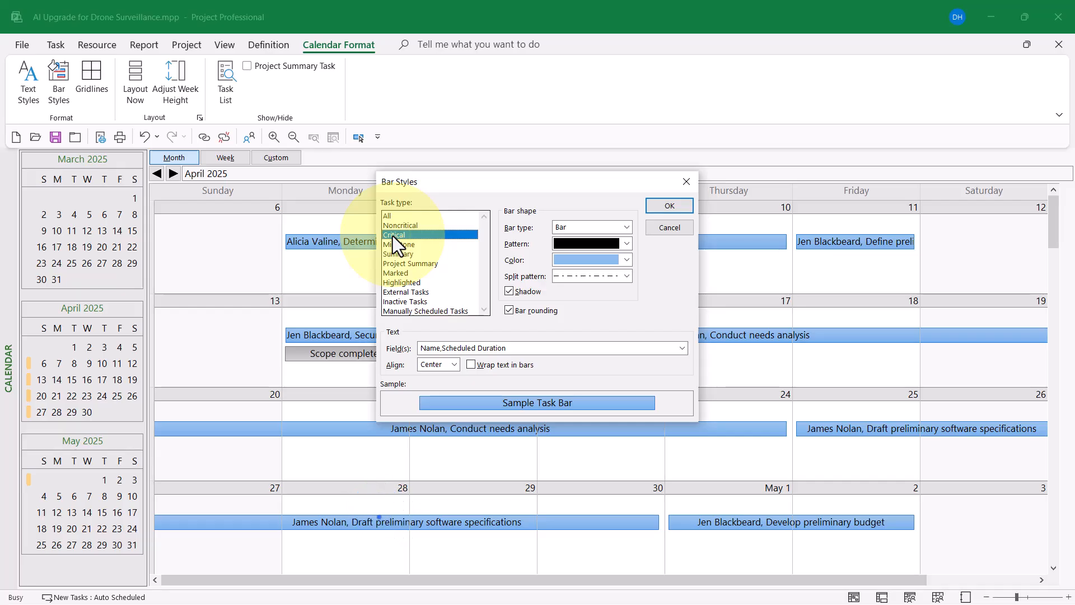
{"action": "left_click", "coordinate": [519, 349]}
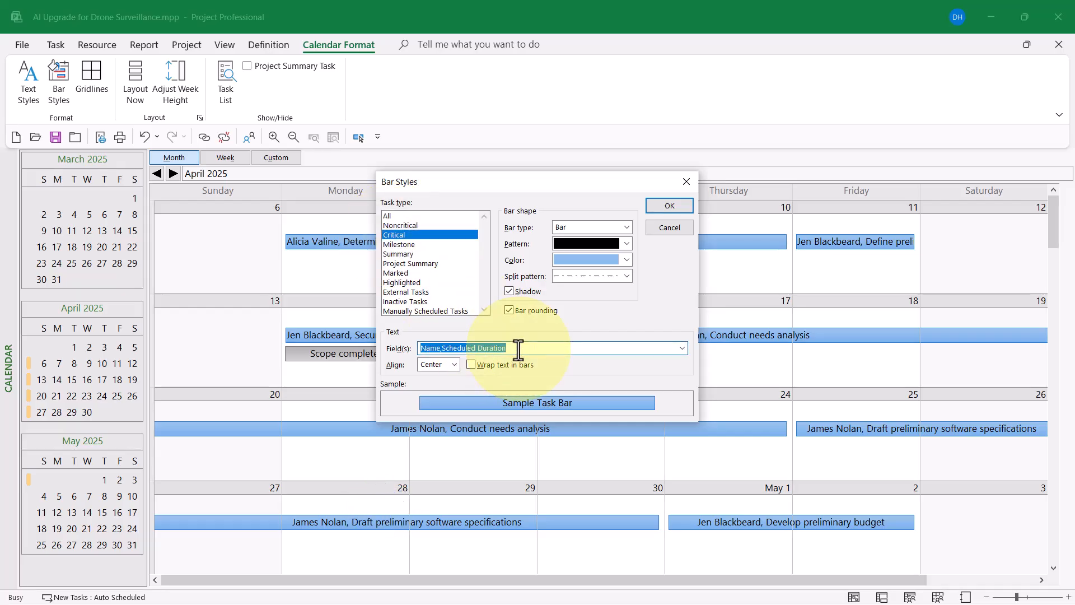
{"action": "type", "text": "Resource Names,Name"}
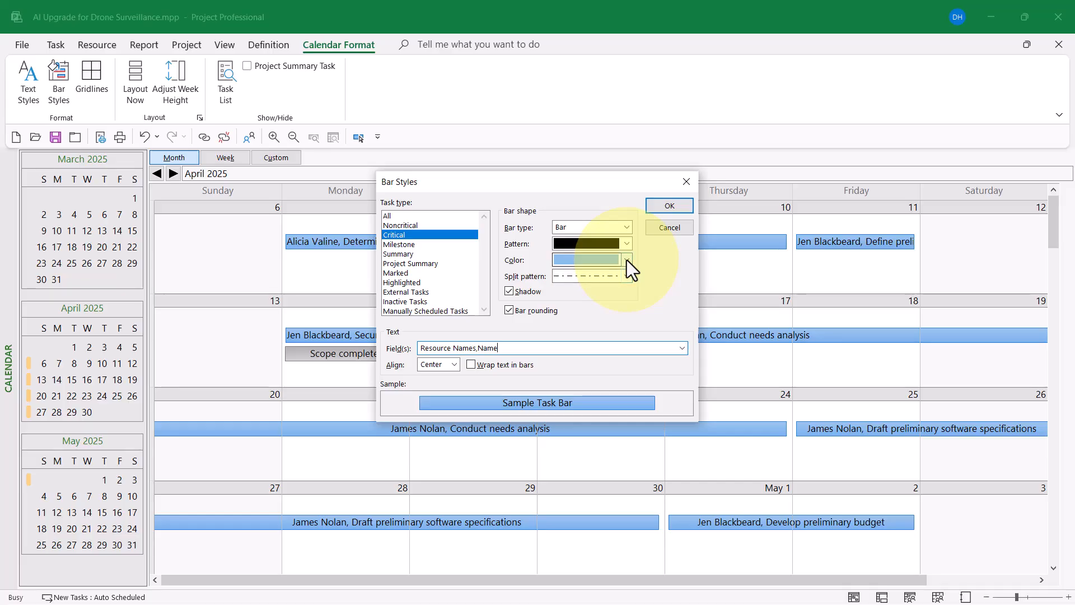
- Give Critical task bars the standard red colour
{"action": "left_click", "coordinate": [627, 259]}
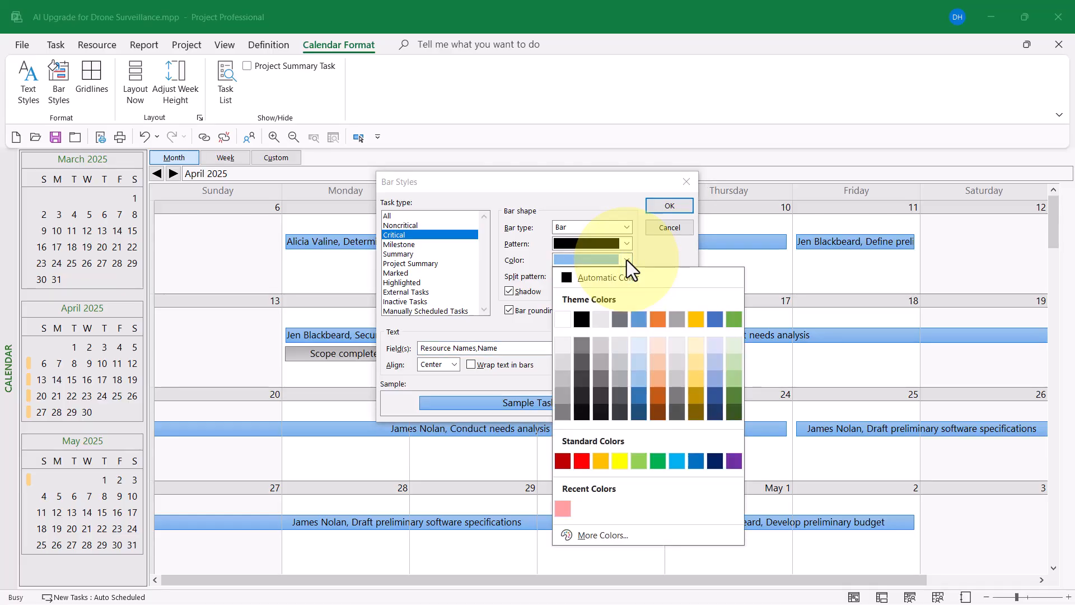
{"action": "left_click", "coordinate": [582, 460]}
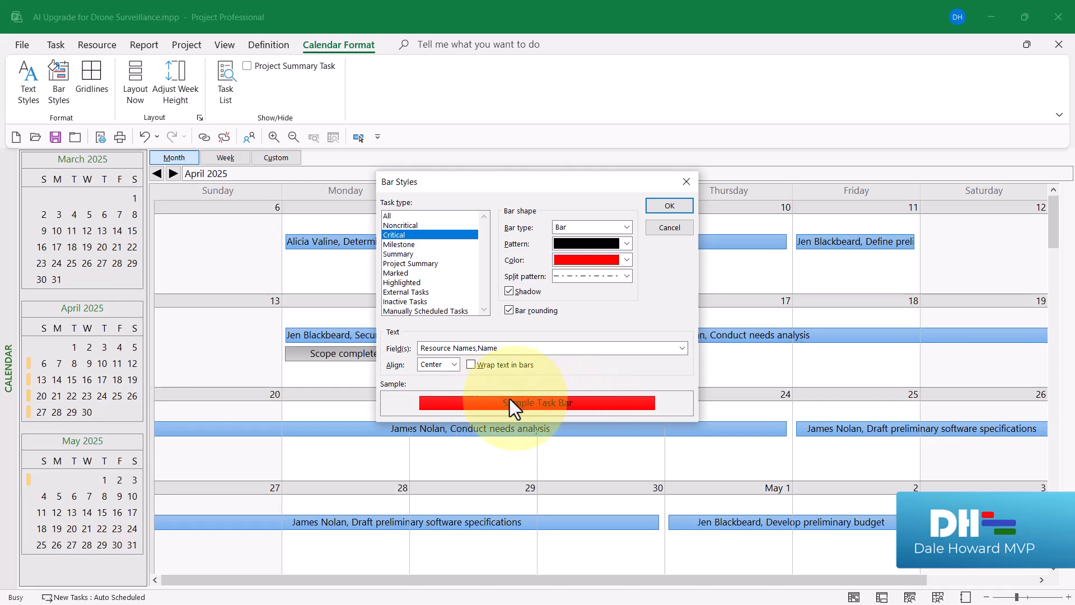
{"action": "left_click", "coordinate": [627, 258]}
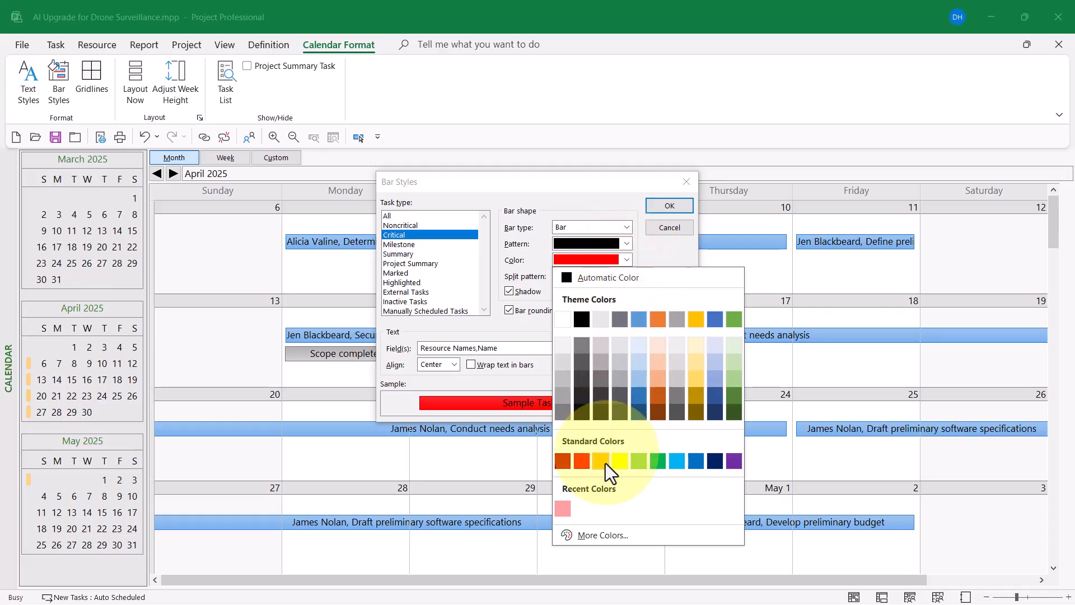
- Mix a custom light red (#FF8989) for Critical bars by raising the luminance
{"action": "left_click", "coordinate": [594, 532]}
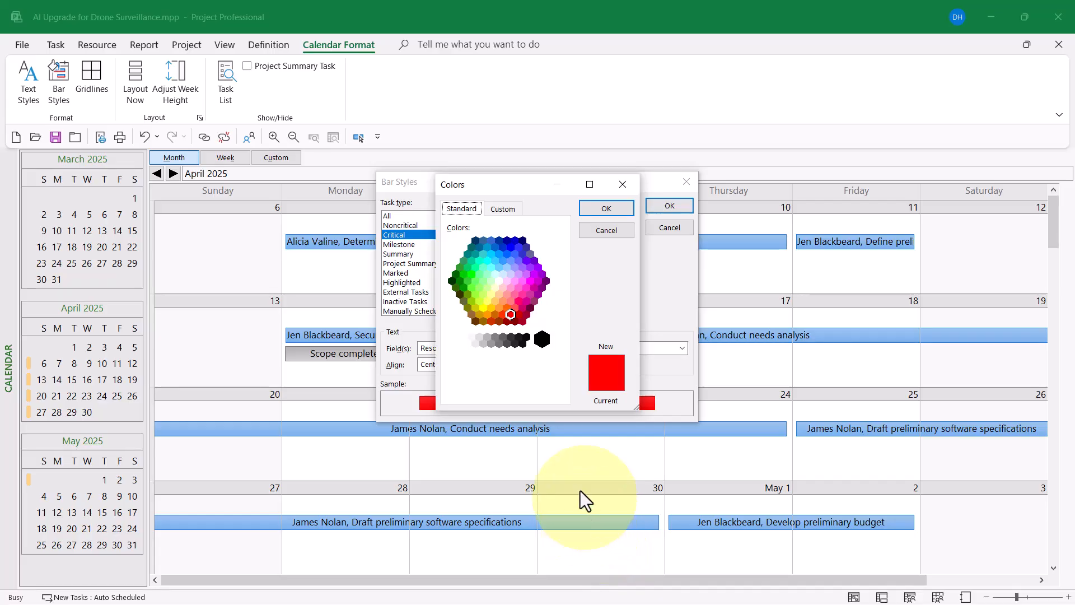
{"action": "left_click", "coordinate": [507, 205]}
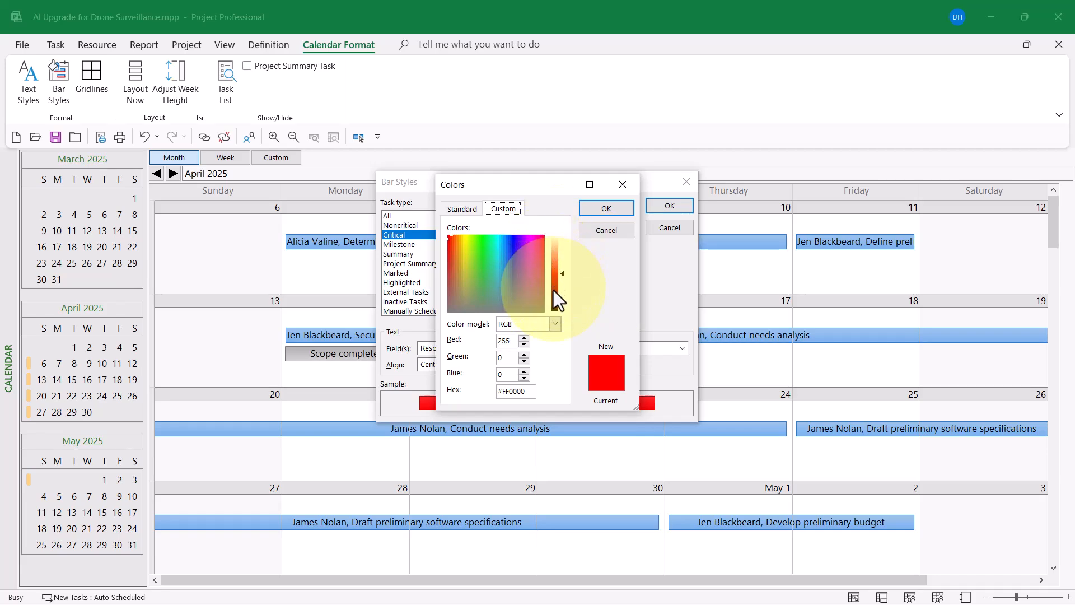
{"action": "left_click", "coordinate": [564, 263]}
{"action": "left_click_drag", "start_coordinate": [564, 264], "coordinate": [564, 254]}
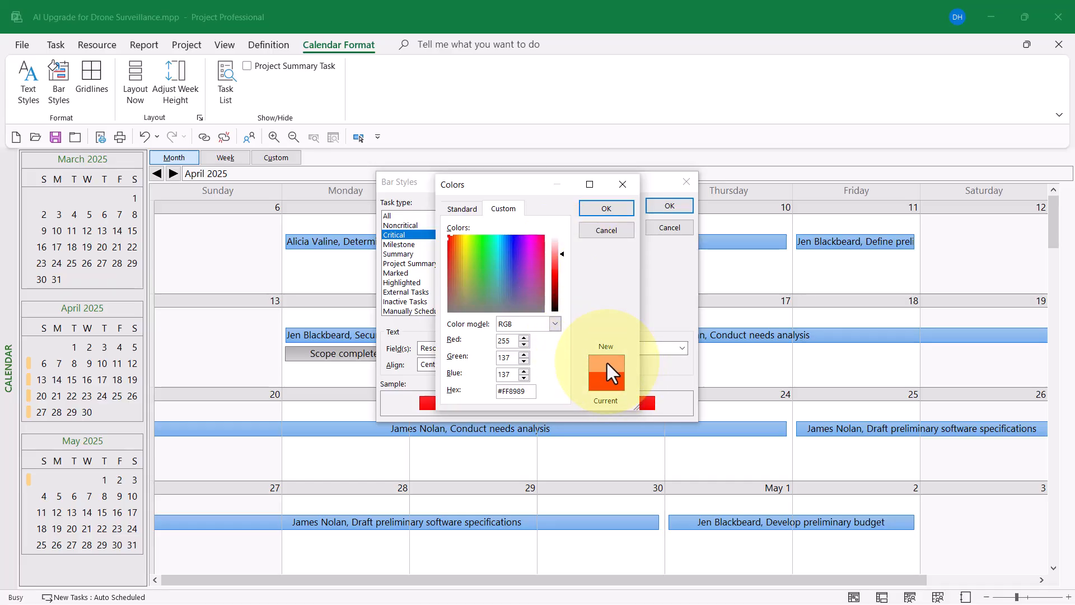
{"action": "left_click", "coordinate": [612, 202]}
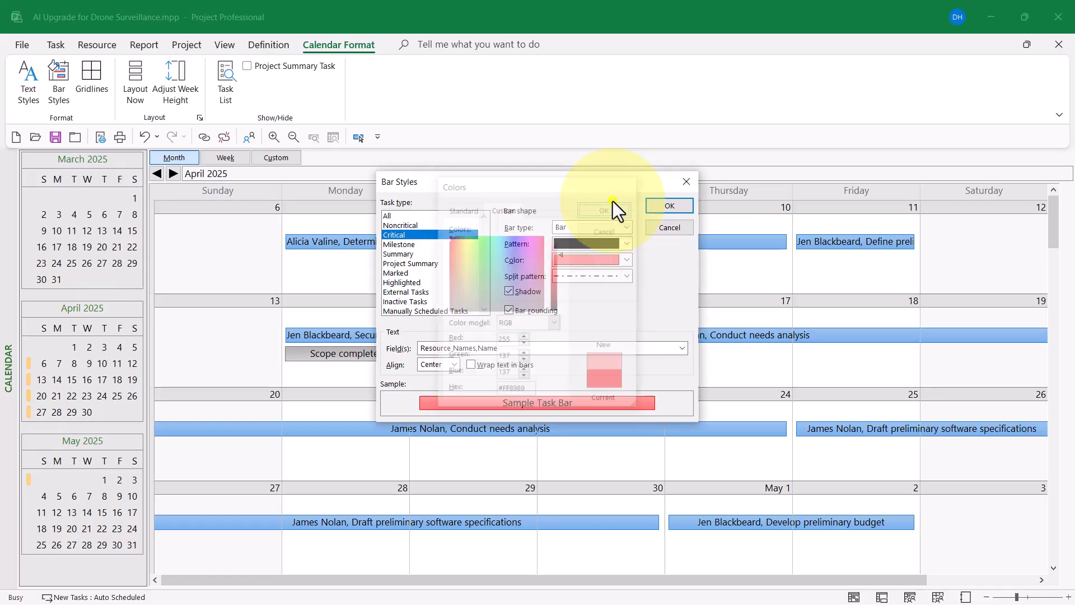
- Apply the bar styles and scroll to May 2025 to see light-red critical tasks
{"action": "left_click", "coordinate": [668, 208]}
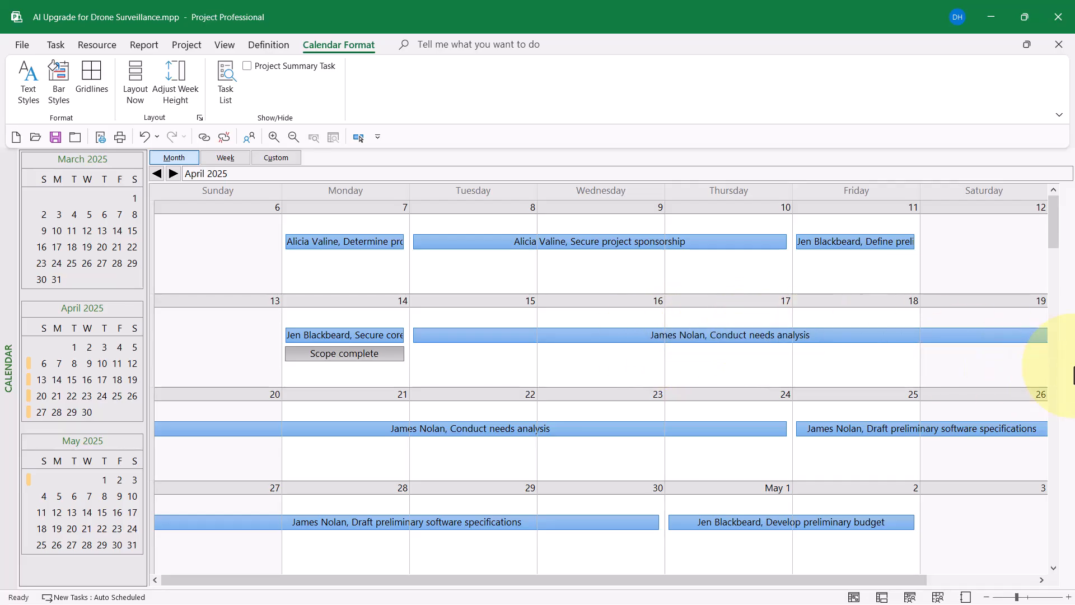
{"action": "left_click", "coordinate": [1053, 368]}
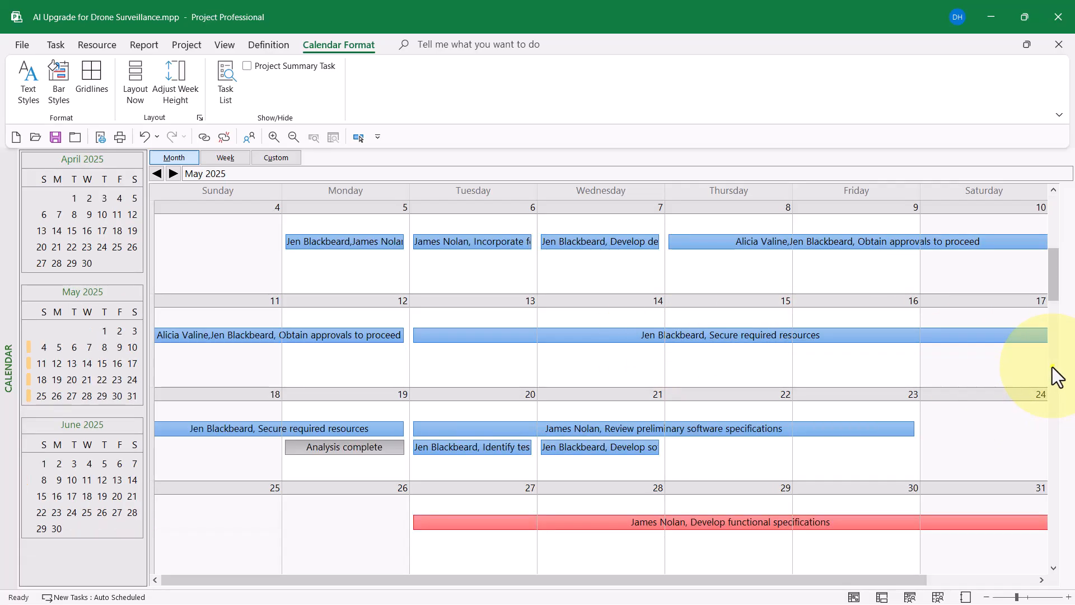
{"action": "left_click", "coordinate": [1053, 364]}
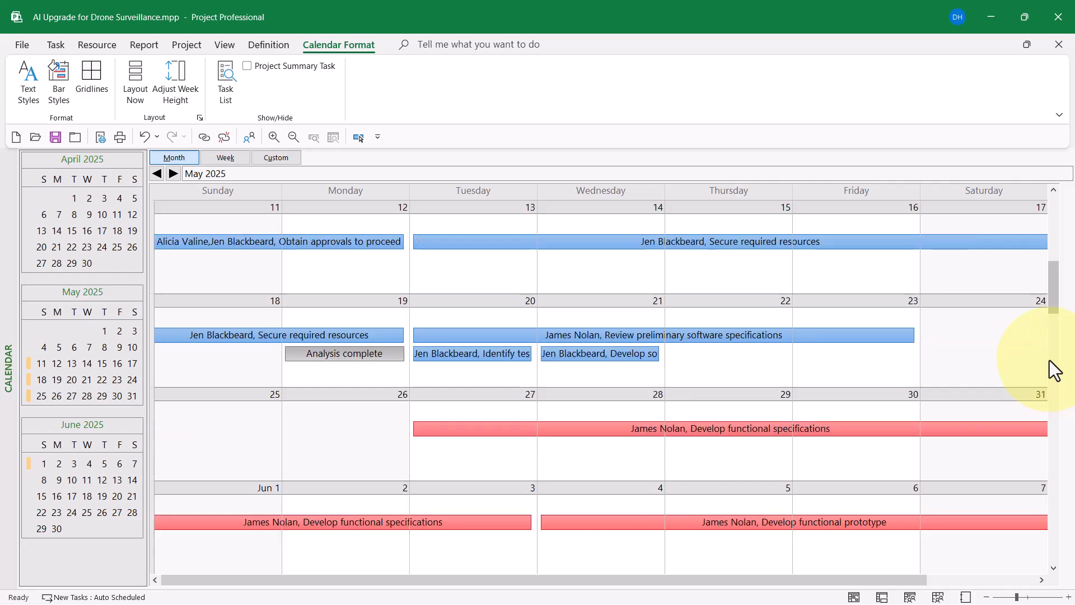